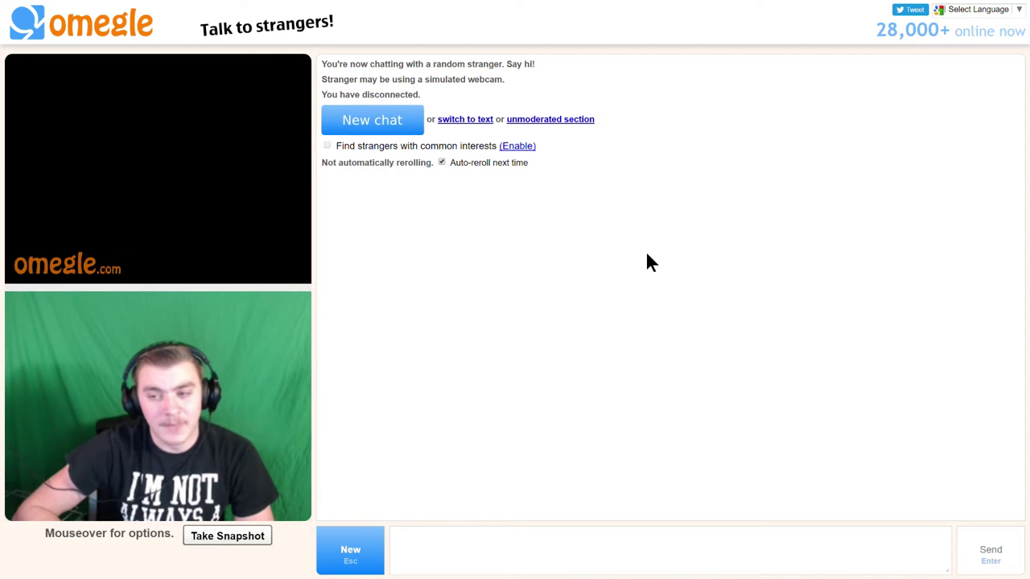
Start a new video chat with a random stranger.
click(366, 122)
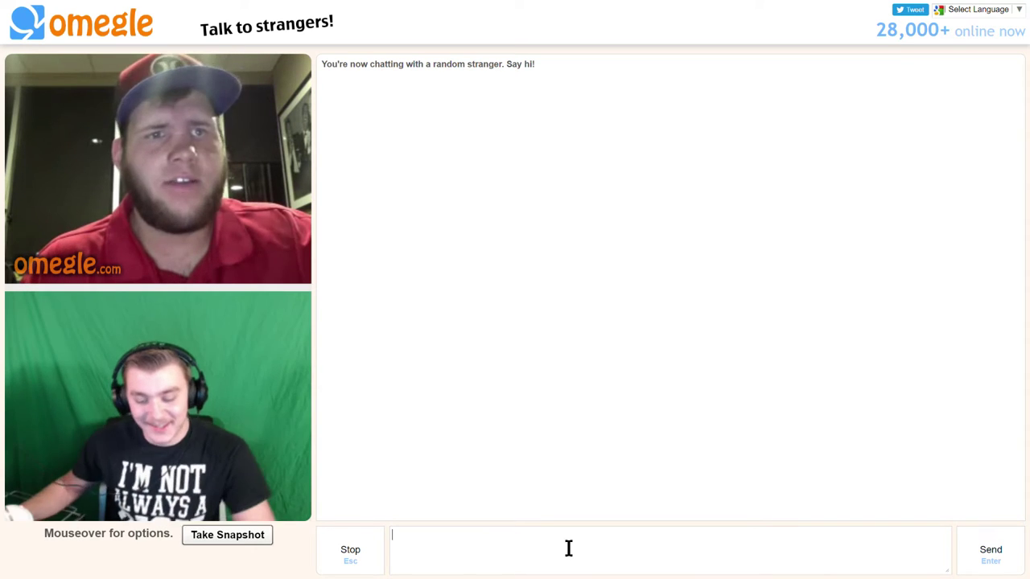
text(so you can't )
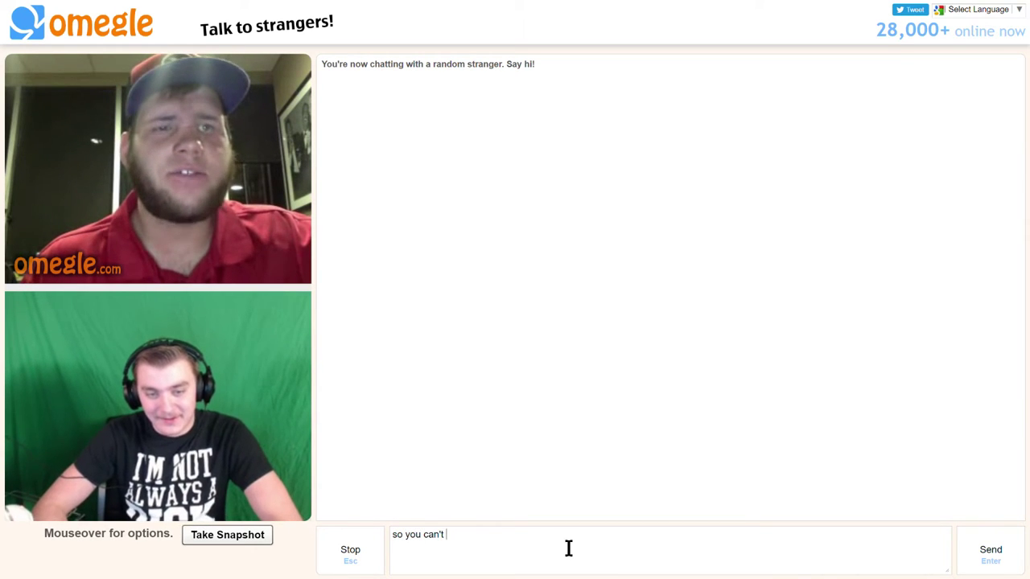
text(hear me at all)
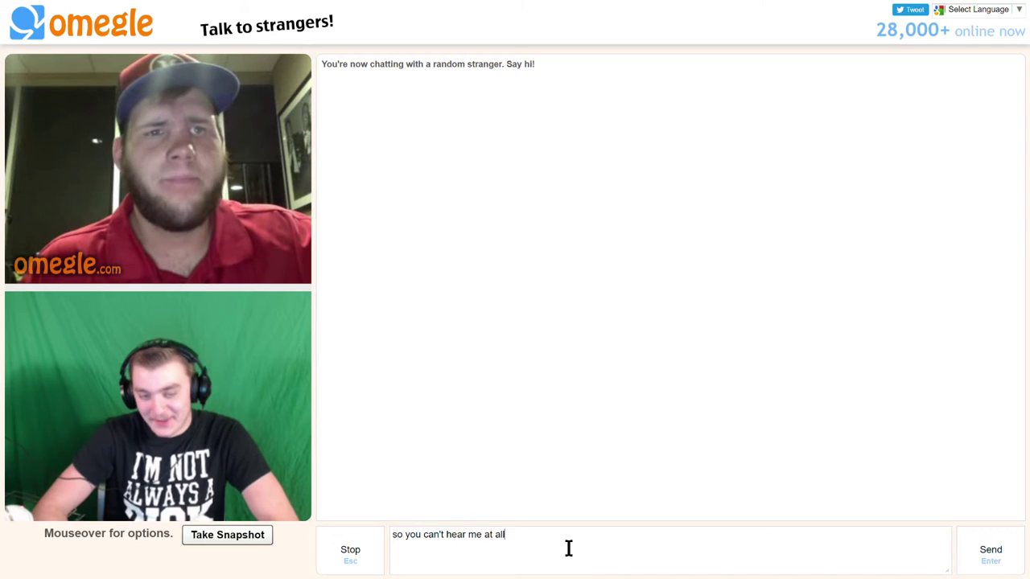
Send the stranger the chat message 'so you can't hear me at all'.
key(Return)
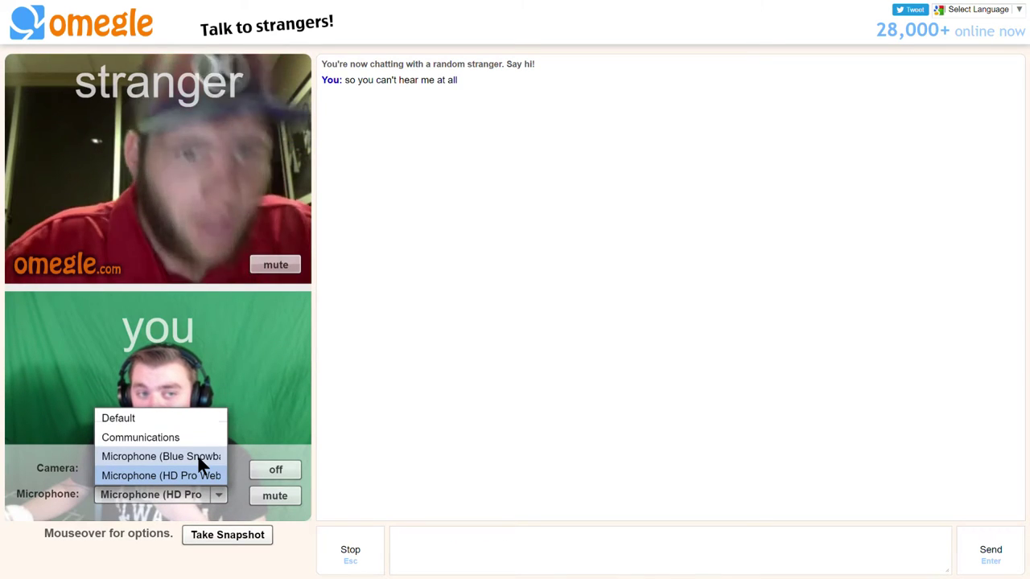
Dismiss the microphone choices unchanged and send the message 'Finfante'.
click(499, 336)
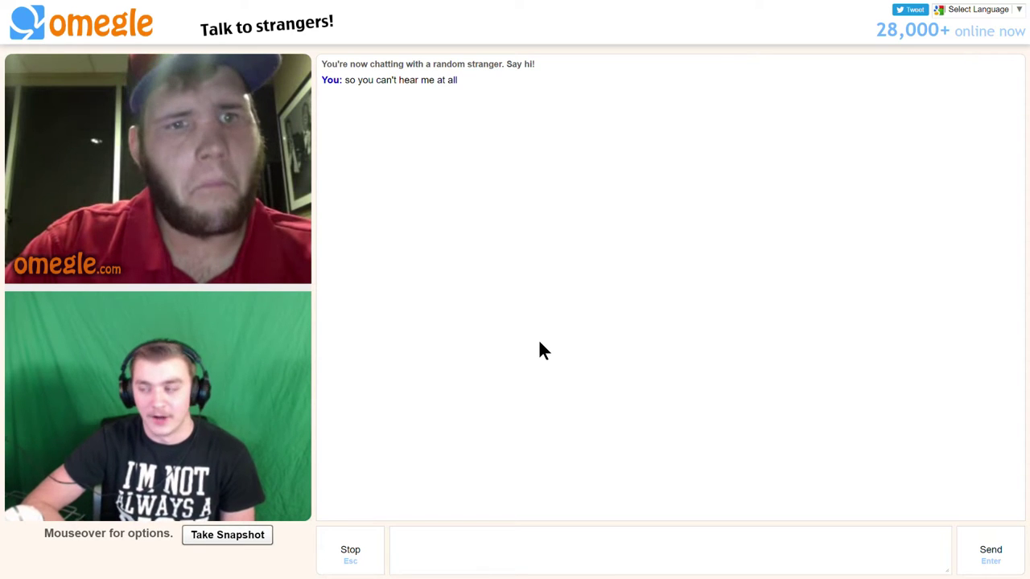
text(Finfante)
key(Return)
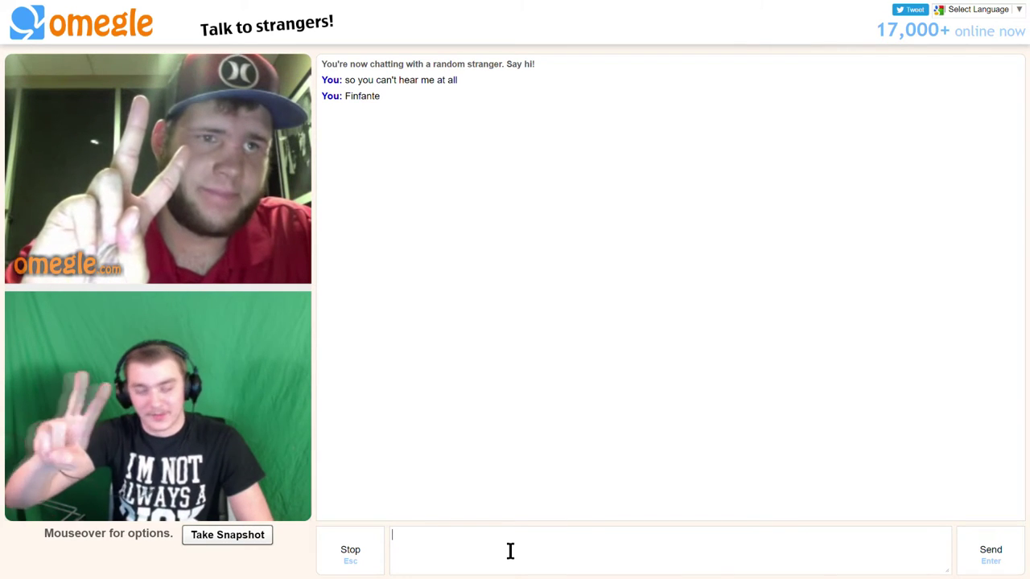
End the chat with the red-shirted stranger using Esc.
key(Escape)
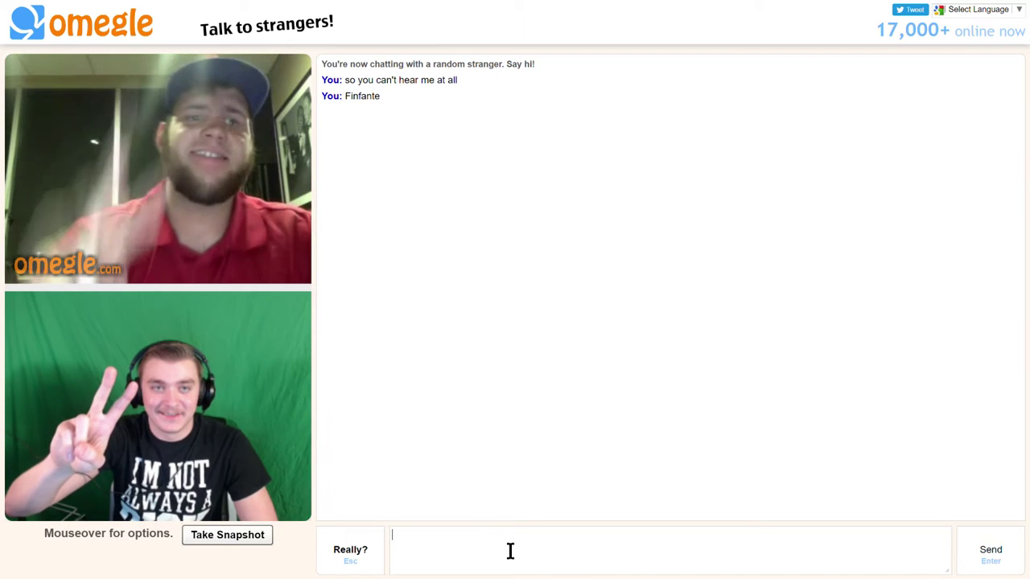
Cancel the pending auto-reroll search for another stranger.
click(483, 179)
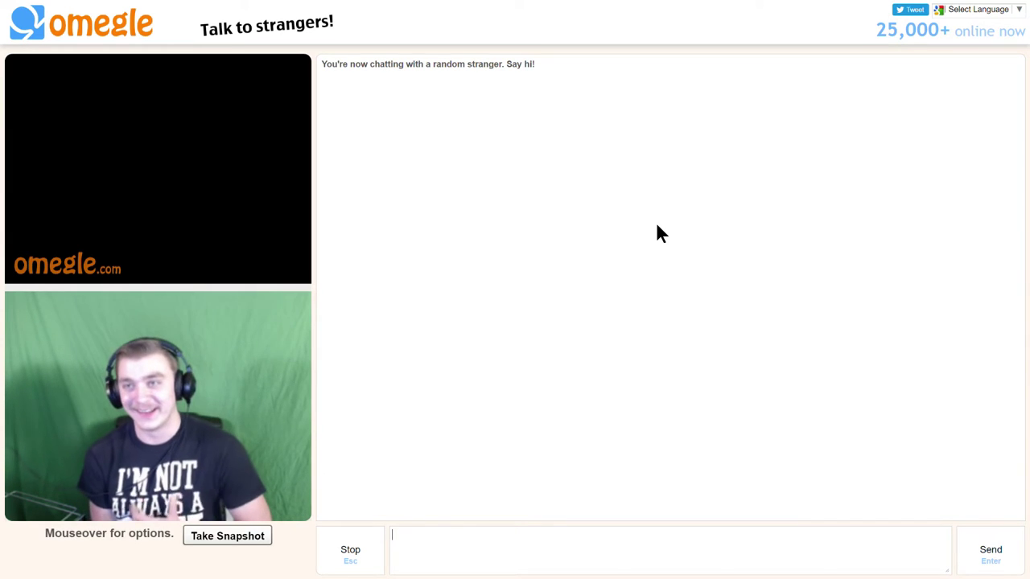
Leave the stranger, cancel auto-reroll, start a new chat, then skip two more strangers.
key(Escape)
key(Escape)
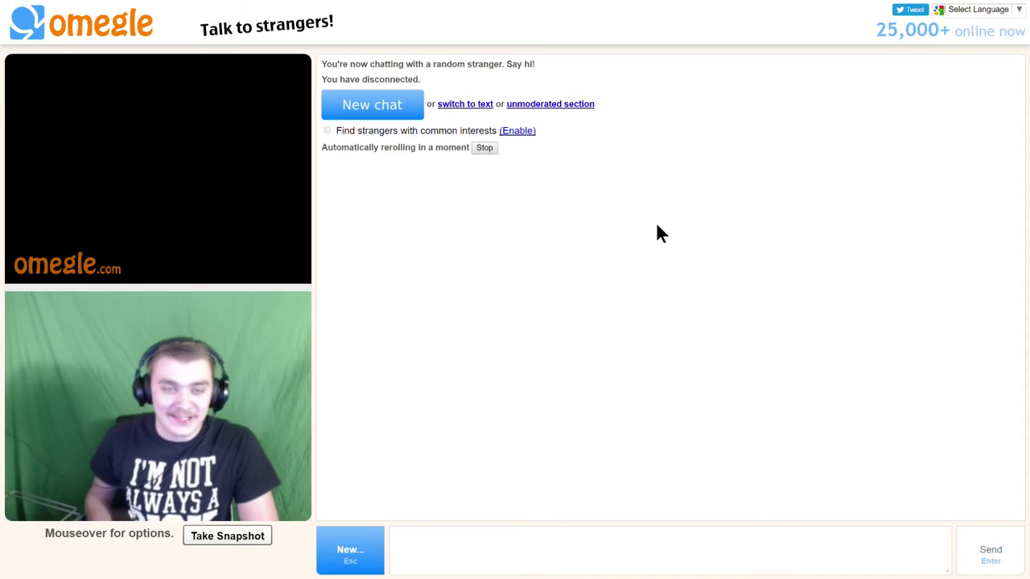
click(485, 148)
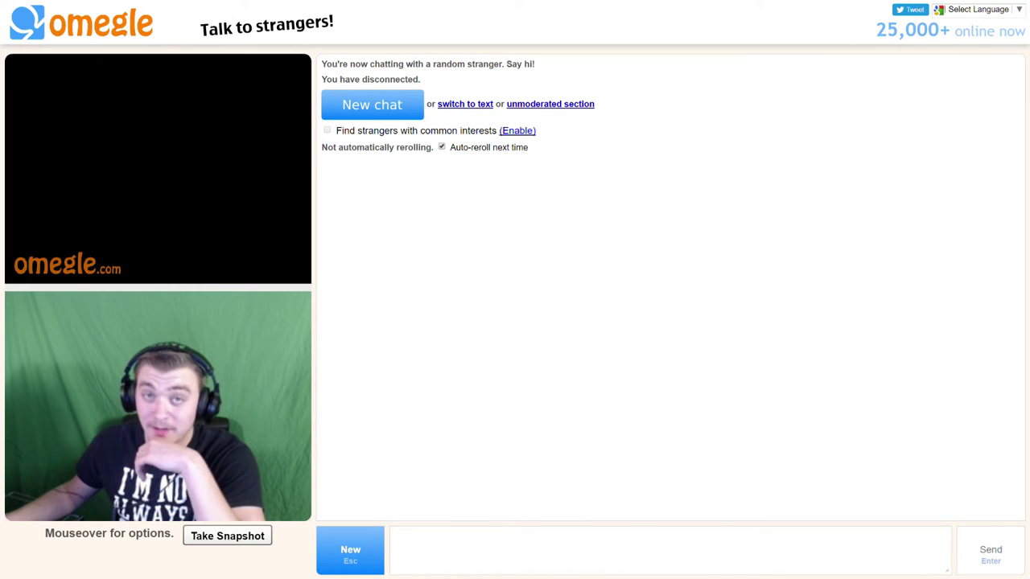
click(372, 105)
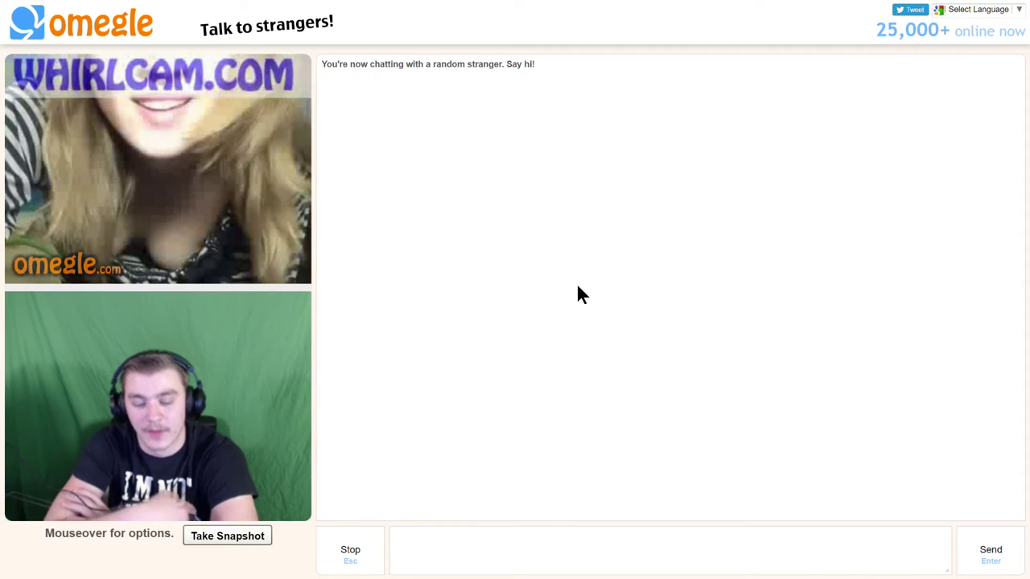
key(Escape)
key(Escape)
key(Escape)
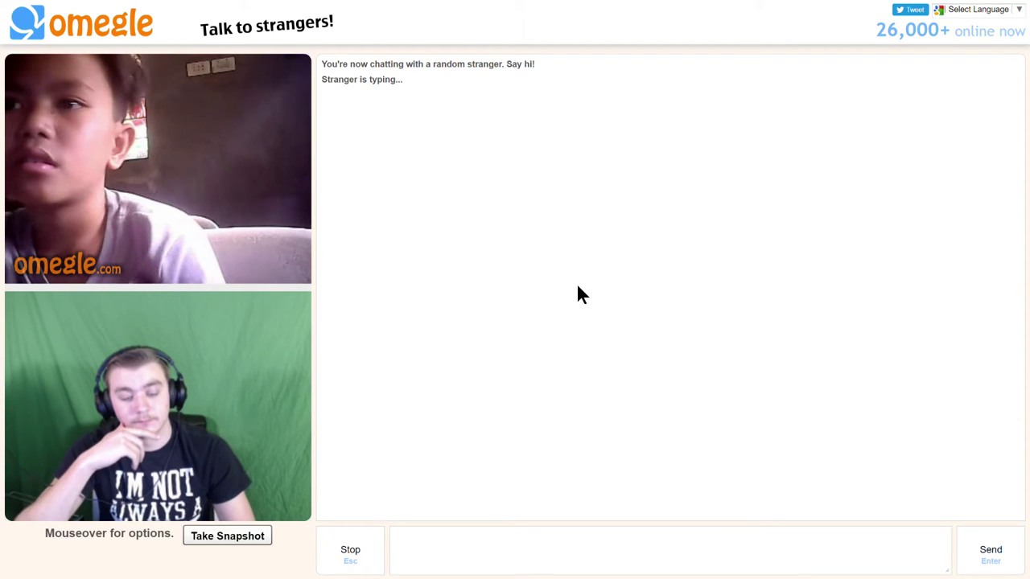
key(Escape)
key(Escape)
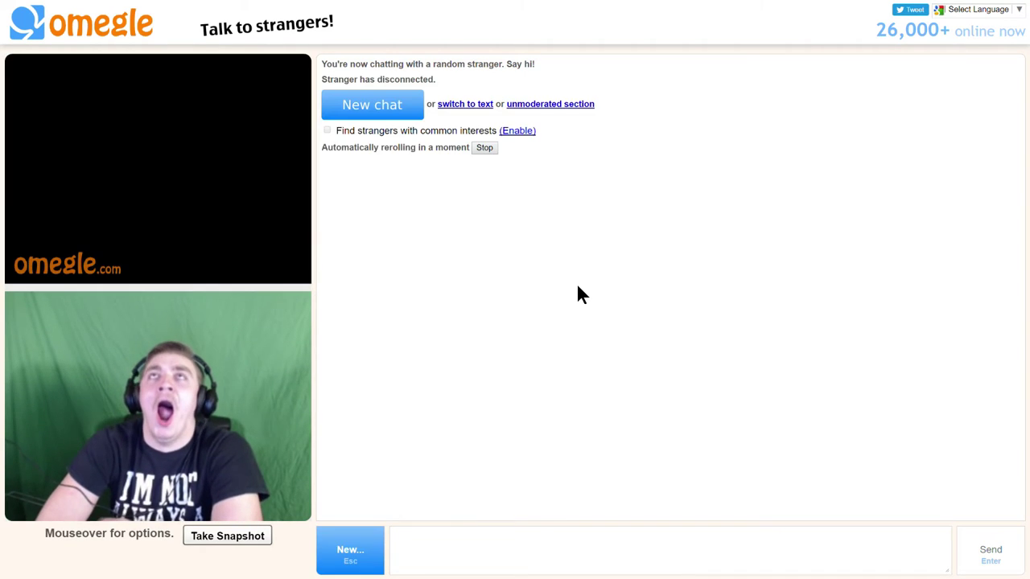
Skip to a new stranger, then disconnect from the one wearing round glasses.
key(Escape)
key(Escape)
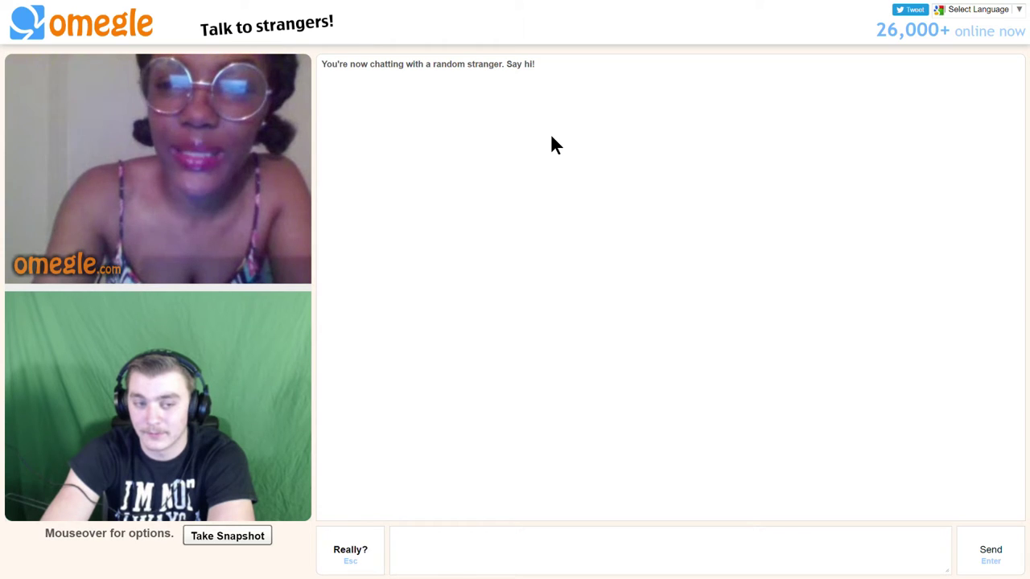
key(Escape)
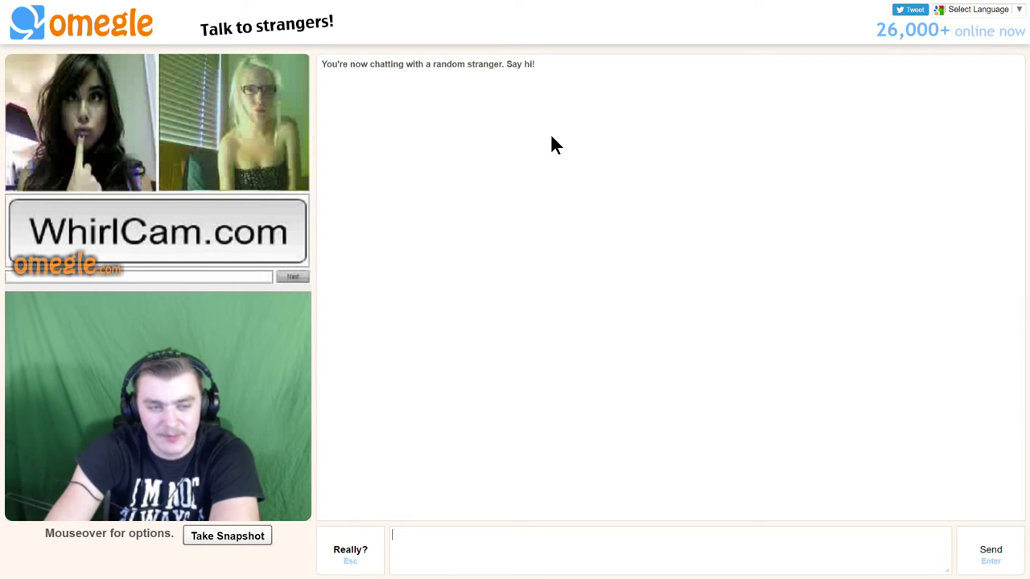
Skip several strangers, including the silent one in the dark and the bearded man.
key(Escape)
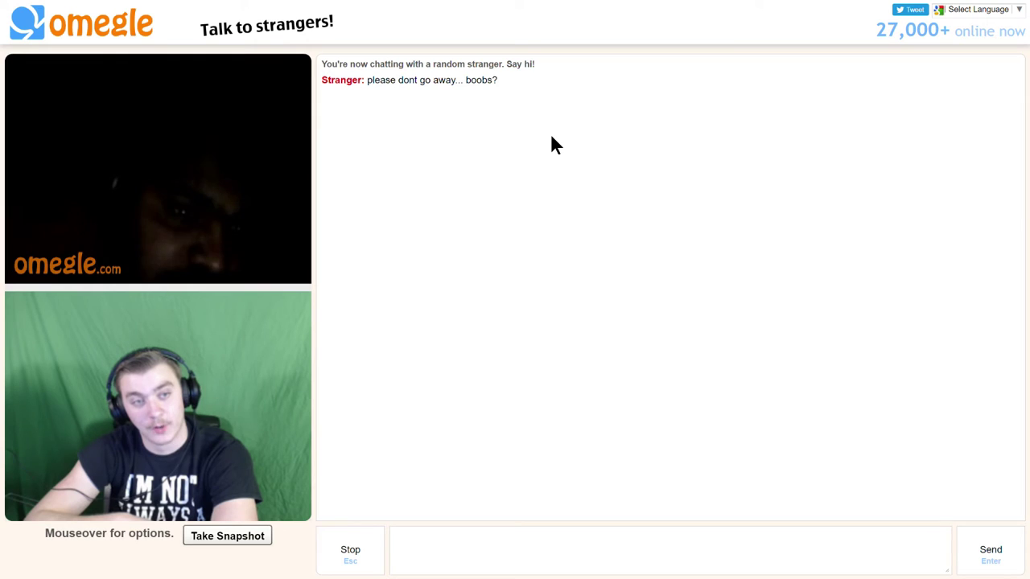
key(Escape)
key(Escape)
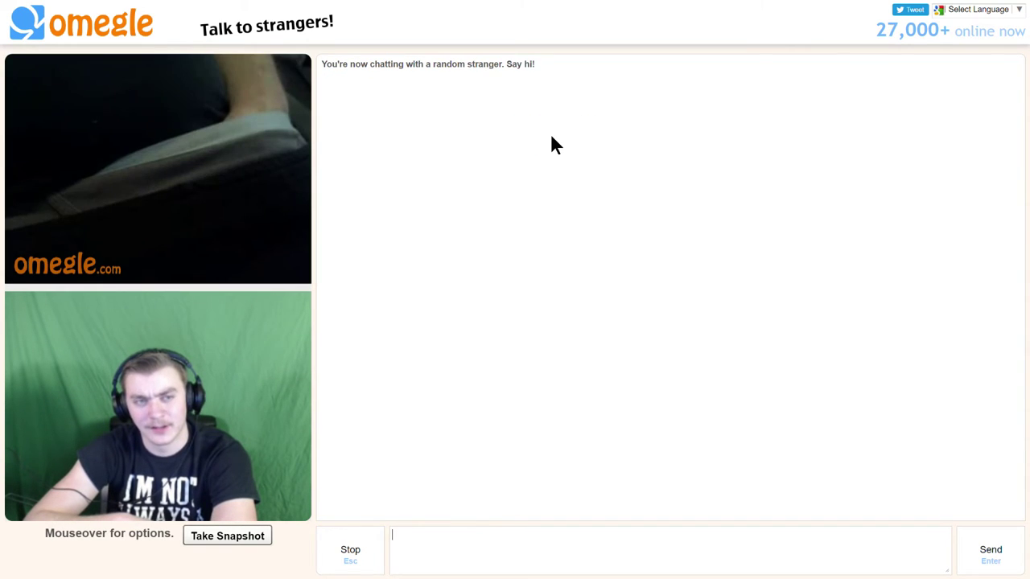
key(Escape)
key(Escape)
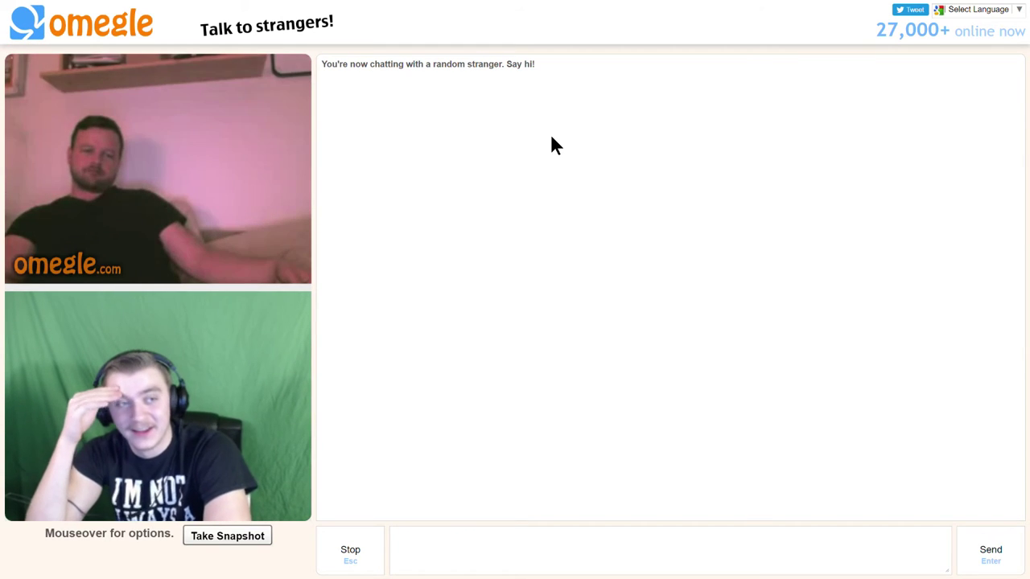
key(Escape)
key(Escape)
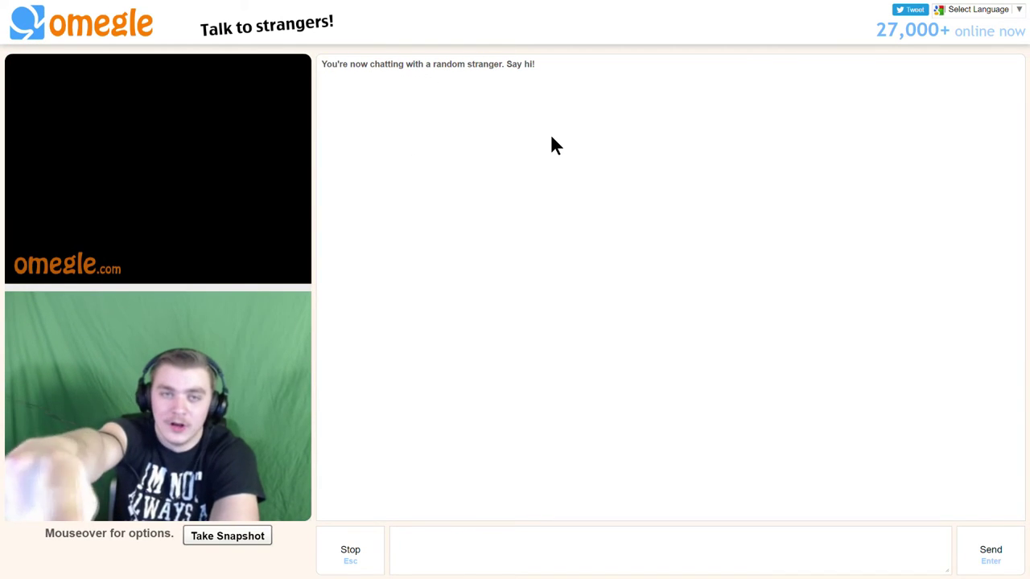
Reroll to a new stranger, then skip the one holding the sticky note.
key(Escape)
key(Escape)
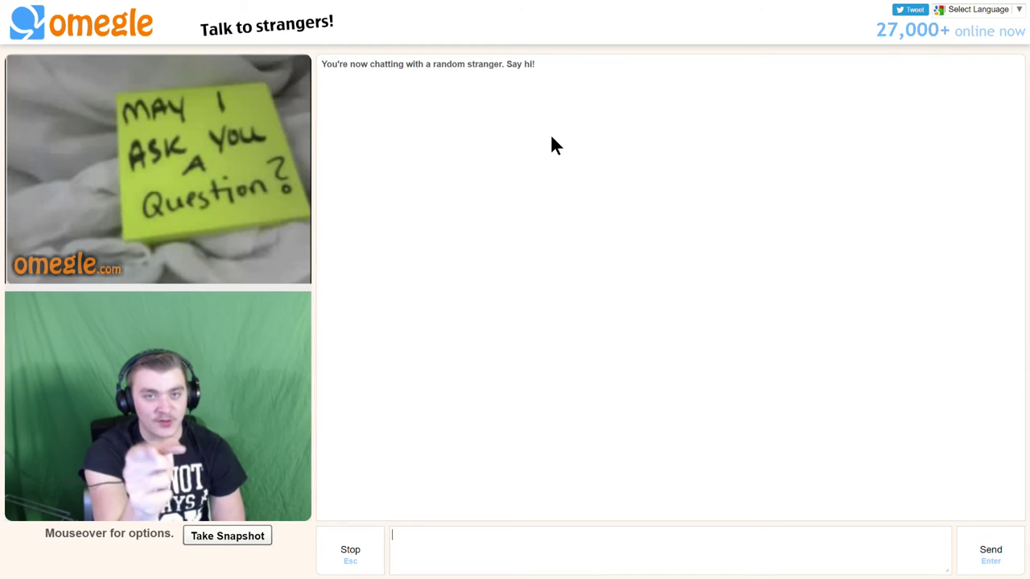
key(Escape)
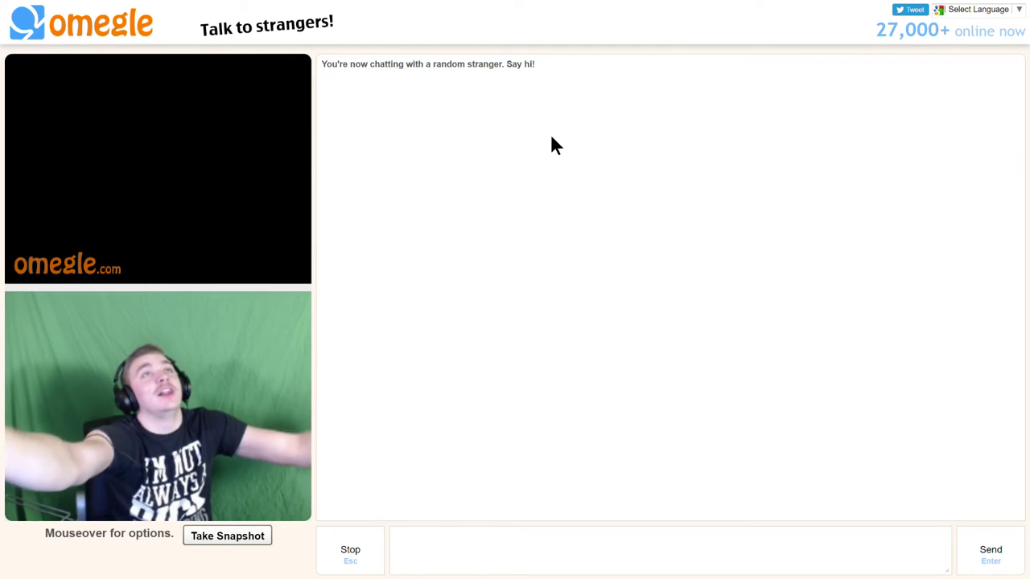
Skip to a different stranger, then skip the WARNING ad stream and confirm.
key(Escape)
key(Escape)
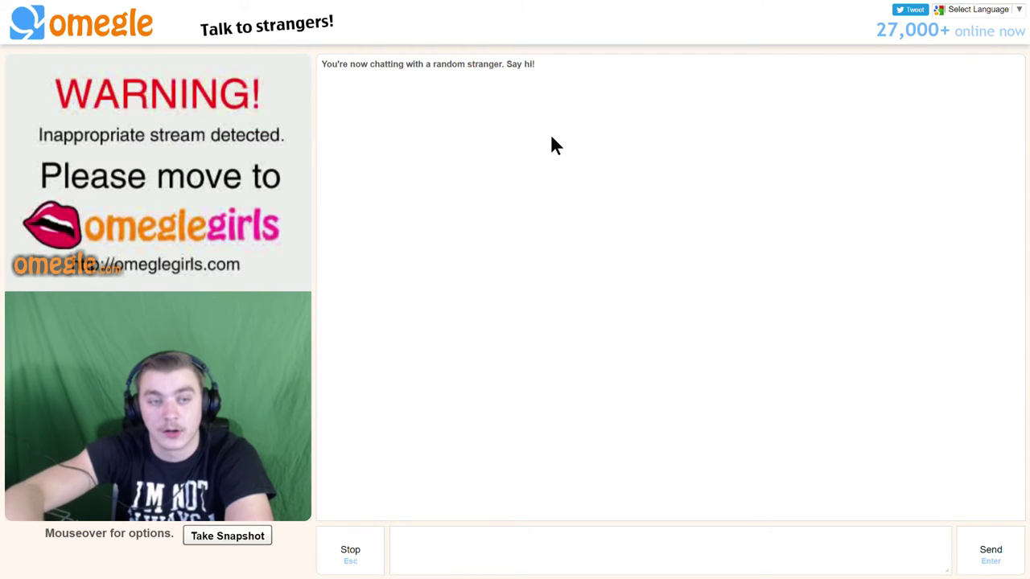
key(Escape)
key(Escape)
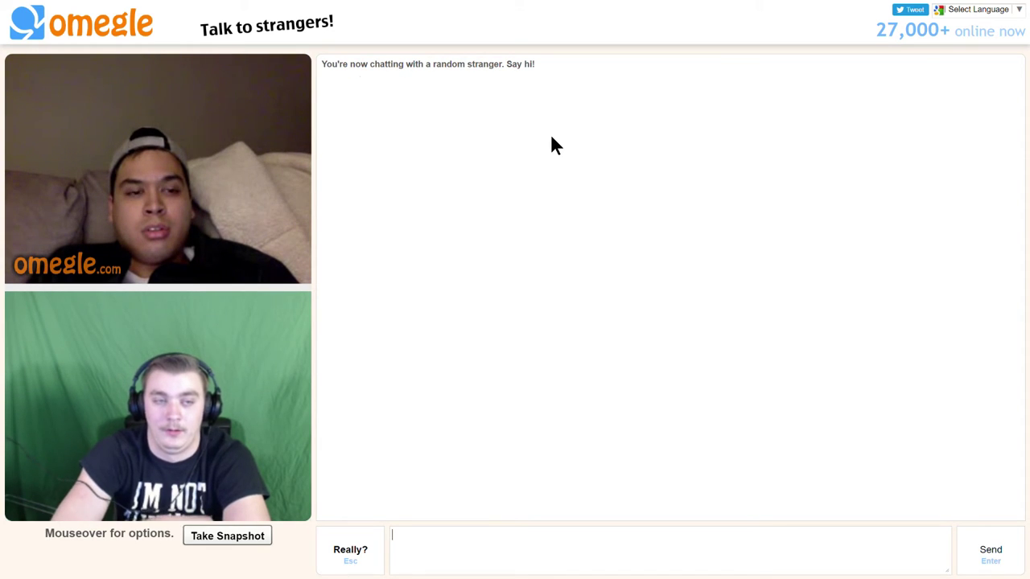
key(Escape)
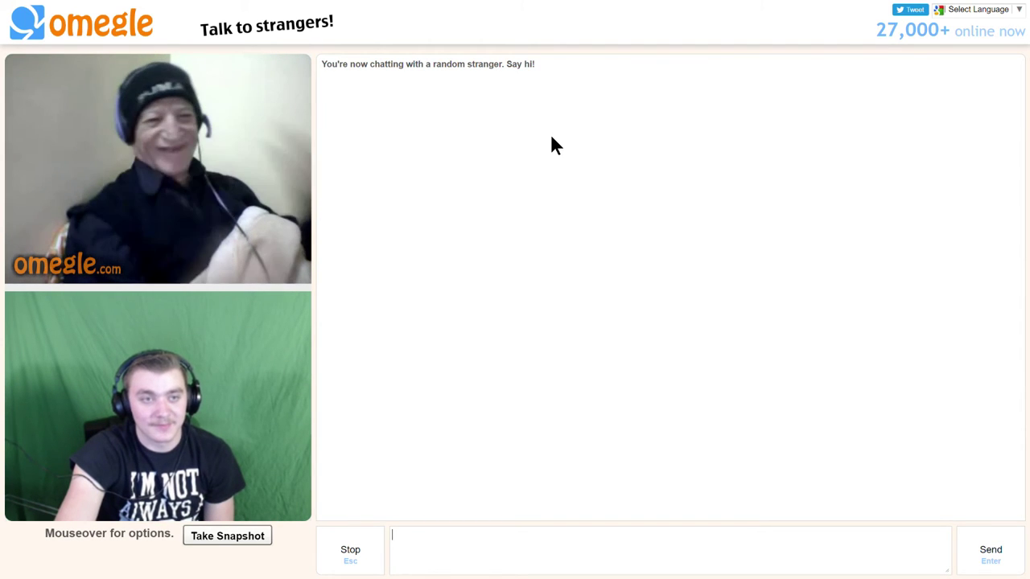
Leave the chat with the smiling older man in the beanie to find a new stranger.
key(Escape)
key(Escape)
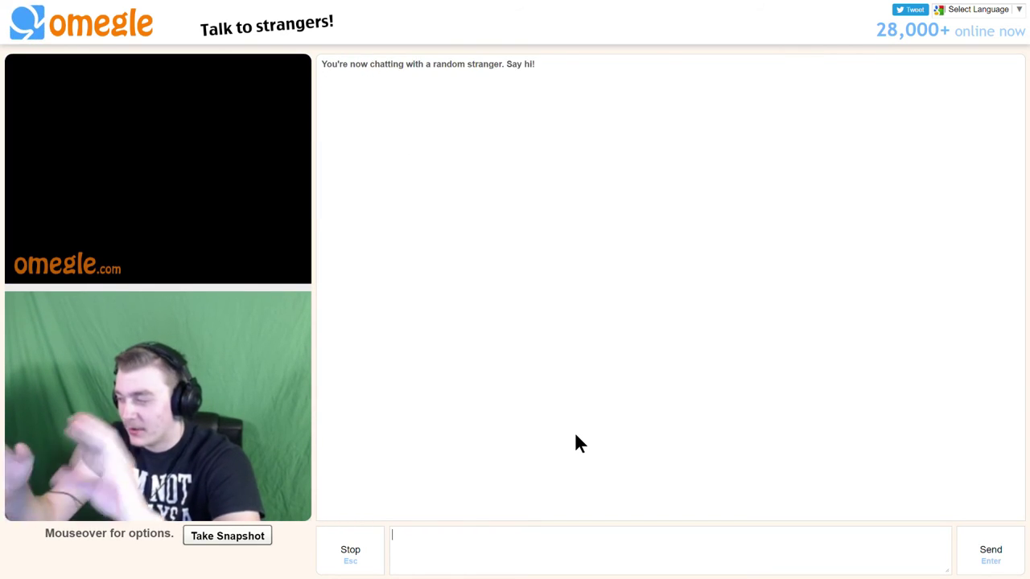
Skip past seven strangers with Stop and Esc, then request a new chat after the disconnect.
click(363, 106)
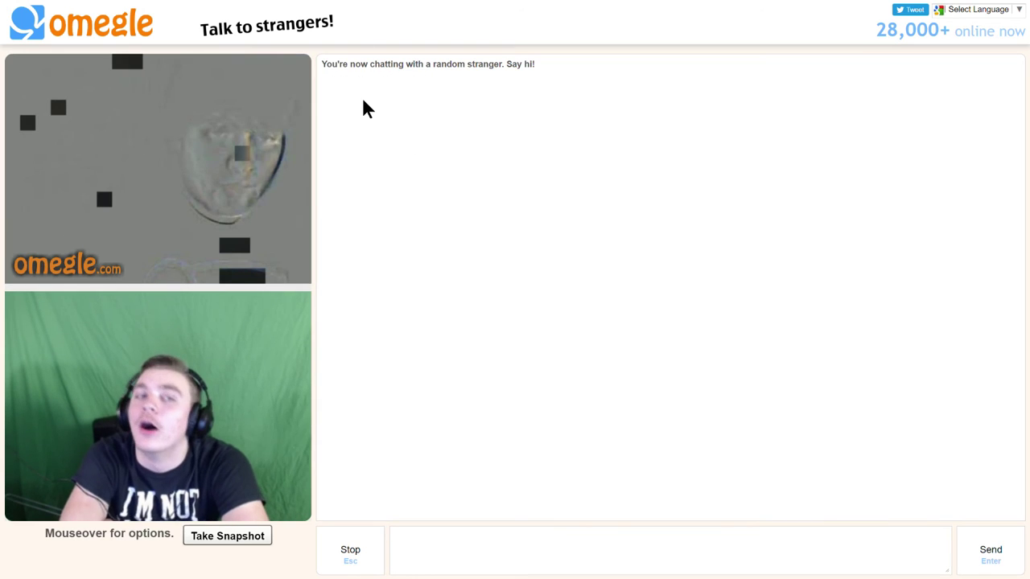
click(362, 97)
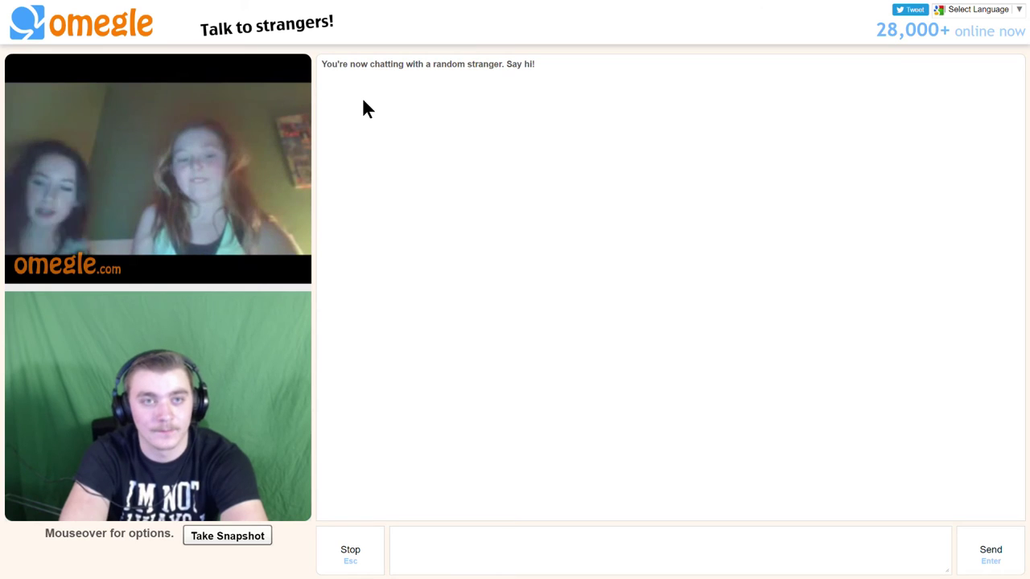
click(362, 98)
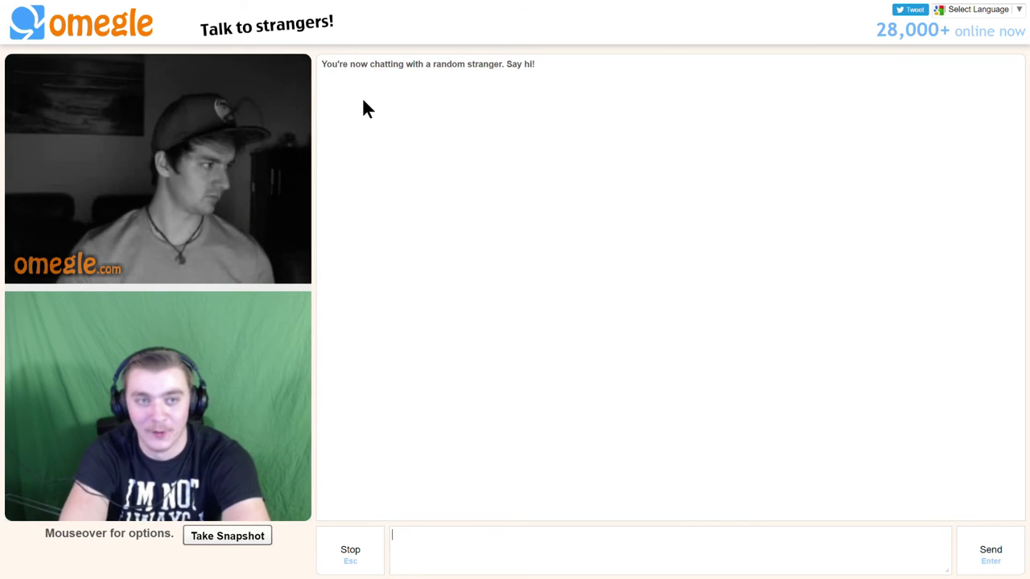
key(Escape)
key(Escape)
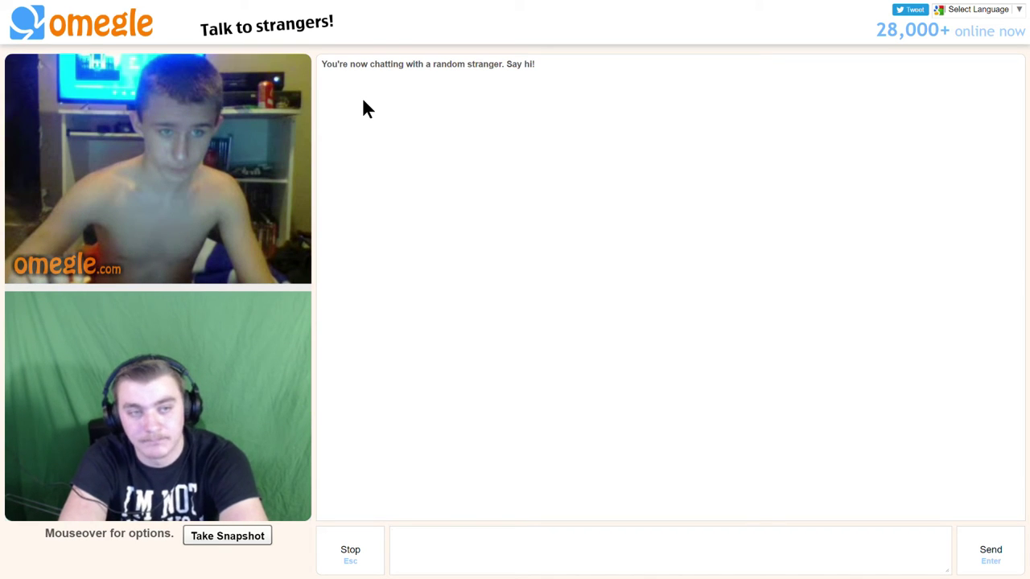
key(Escape)
key(Escape)
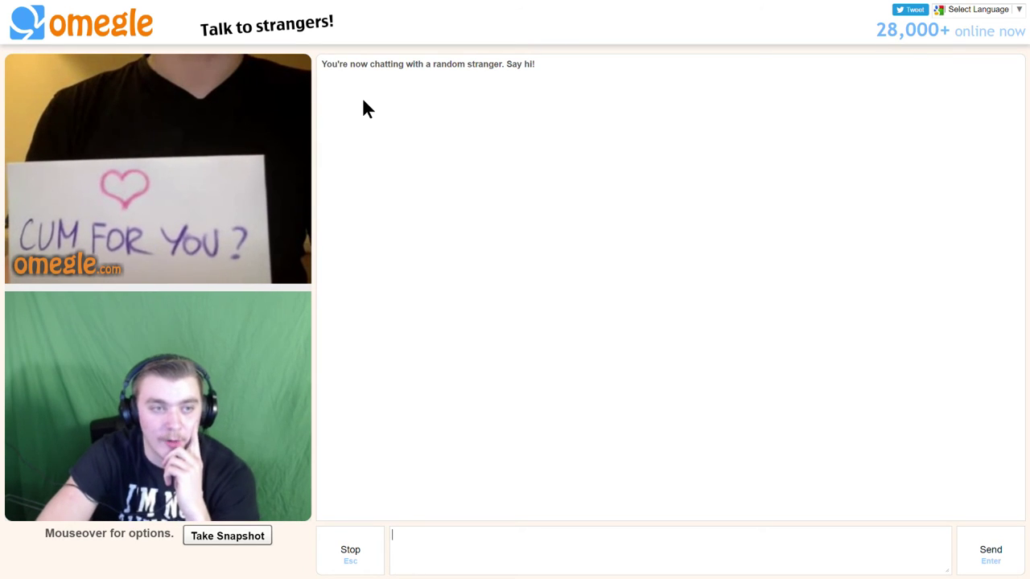
key(Escape)
key(Escape)
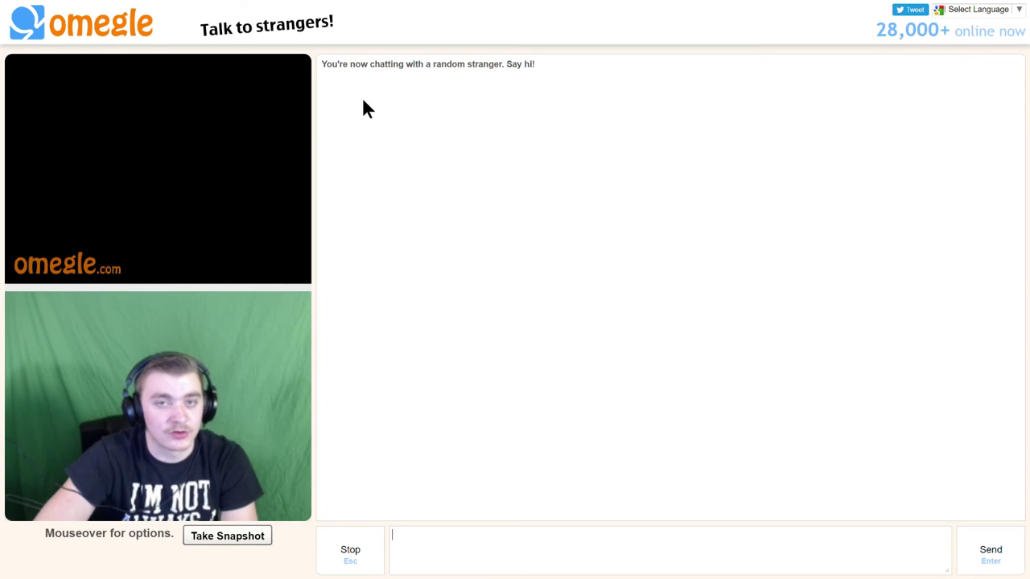
key(Escape)
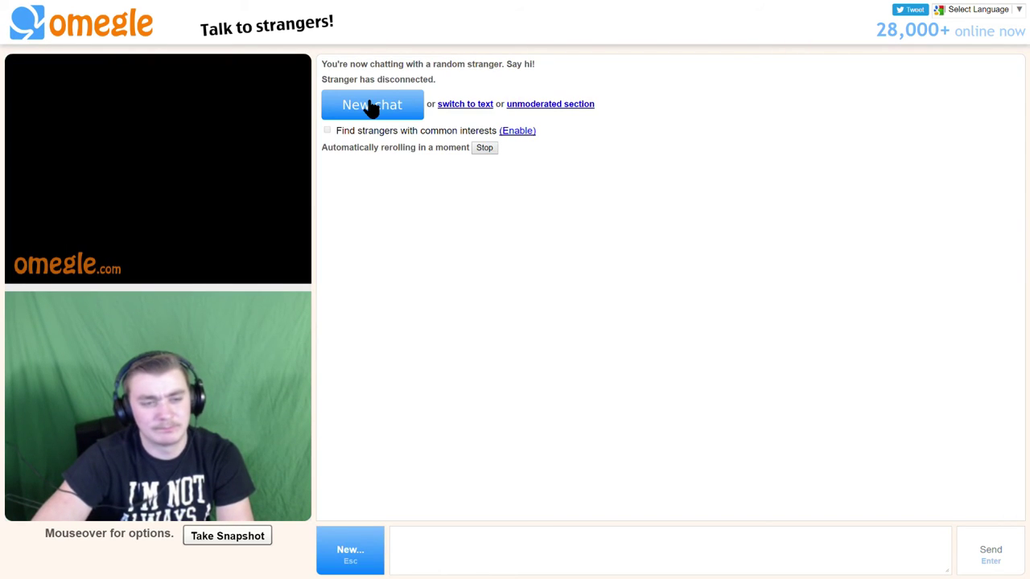
click(370, 105)
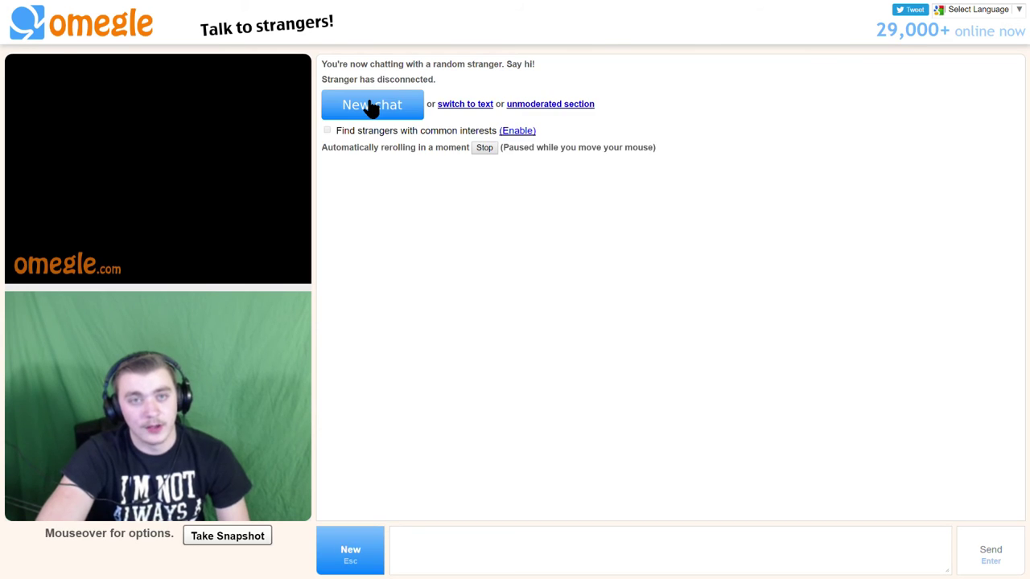
click(372, 106)
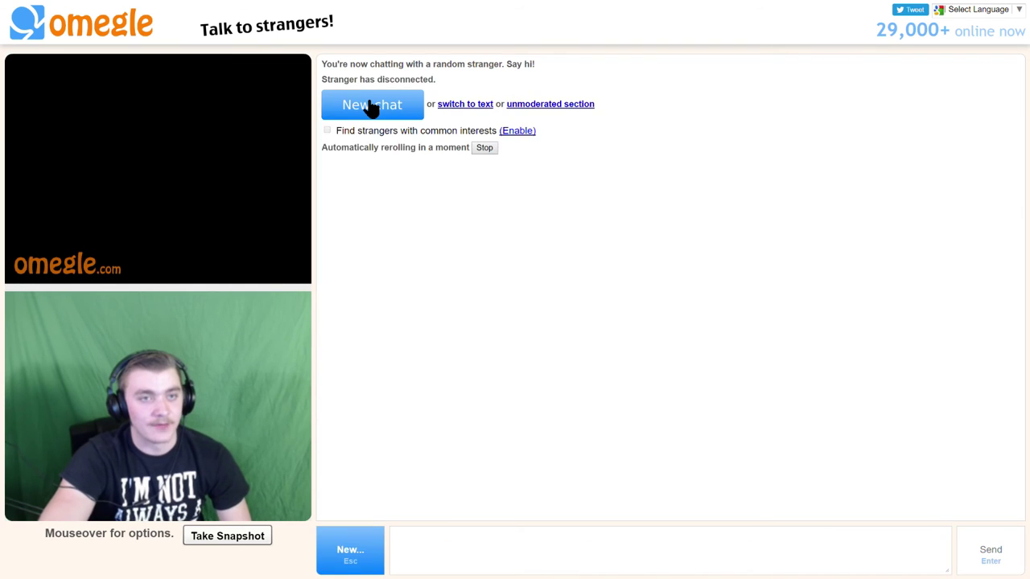
Skip the stranger in the black cap to reach the young man in a tank top.
click(367, 108)
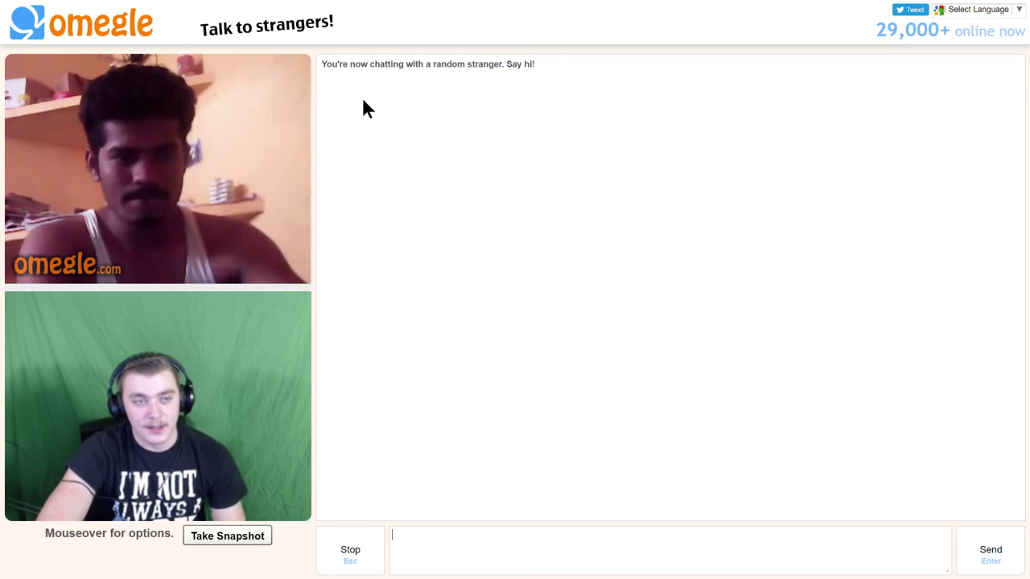
Cycle through seven strangers, including the man in the pink T-shirt, until one disconnects.
click(366, 108)
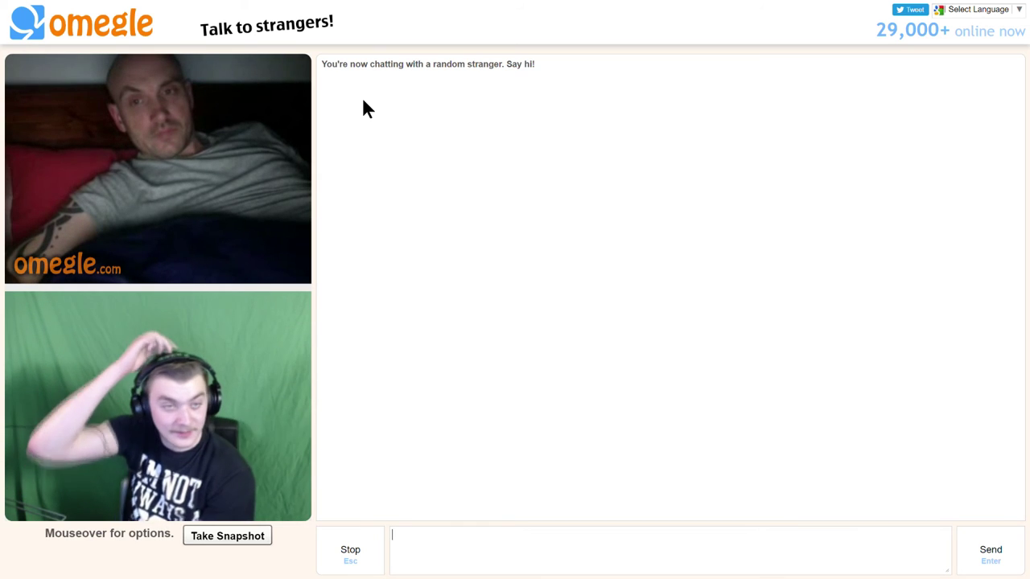
click(366, 108)
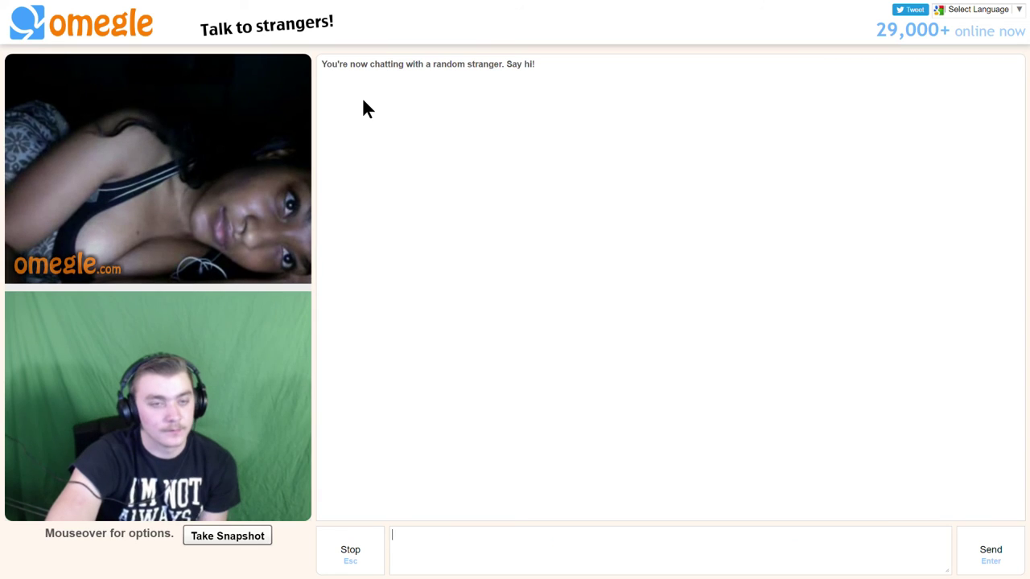
click(366, 108)
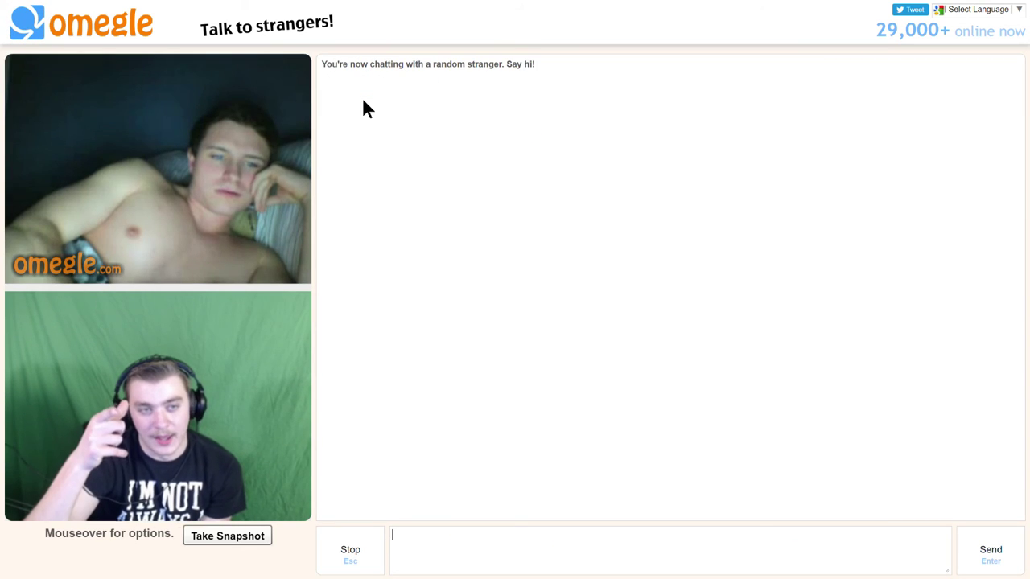
click(366, 108)
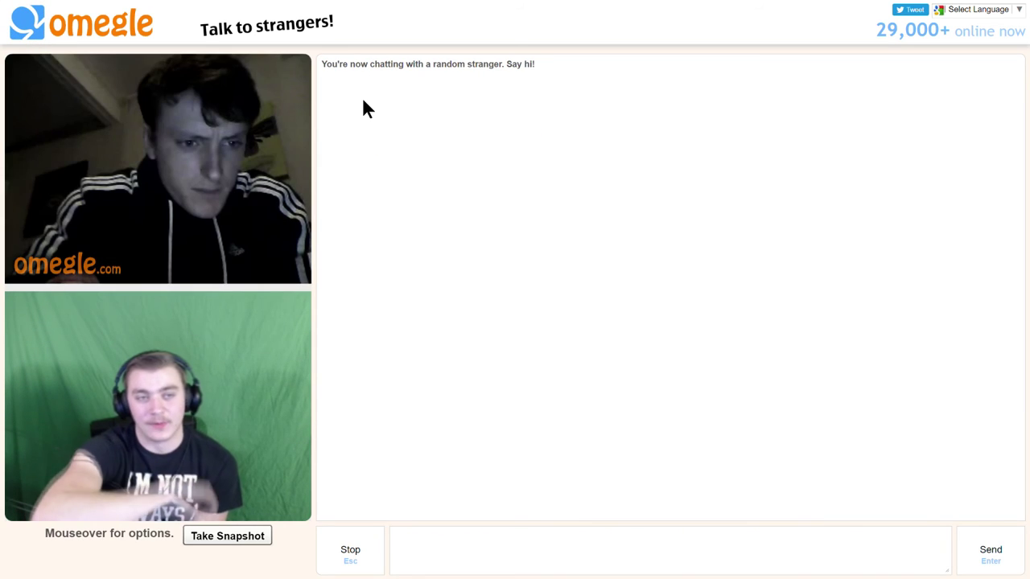
click(366, 108)
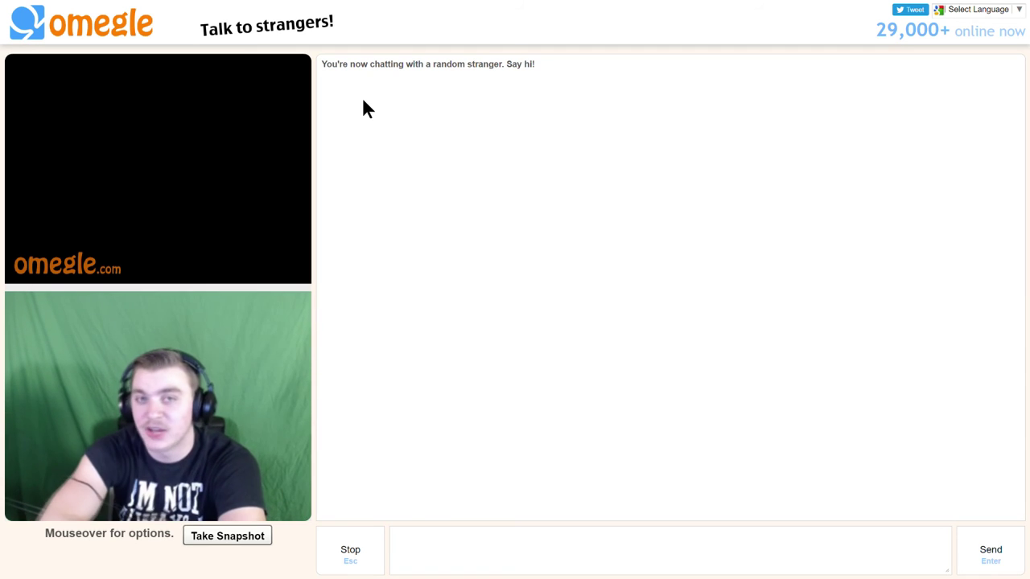
click(363, 105)
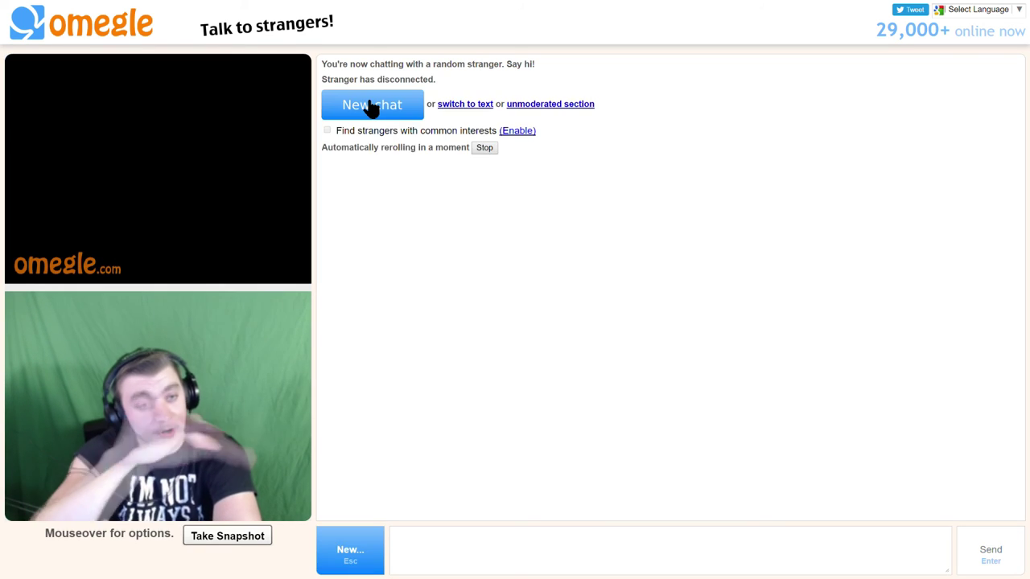
click(366, 108)
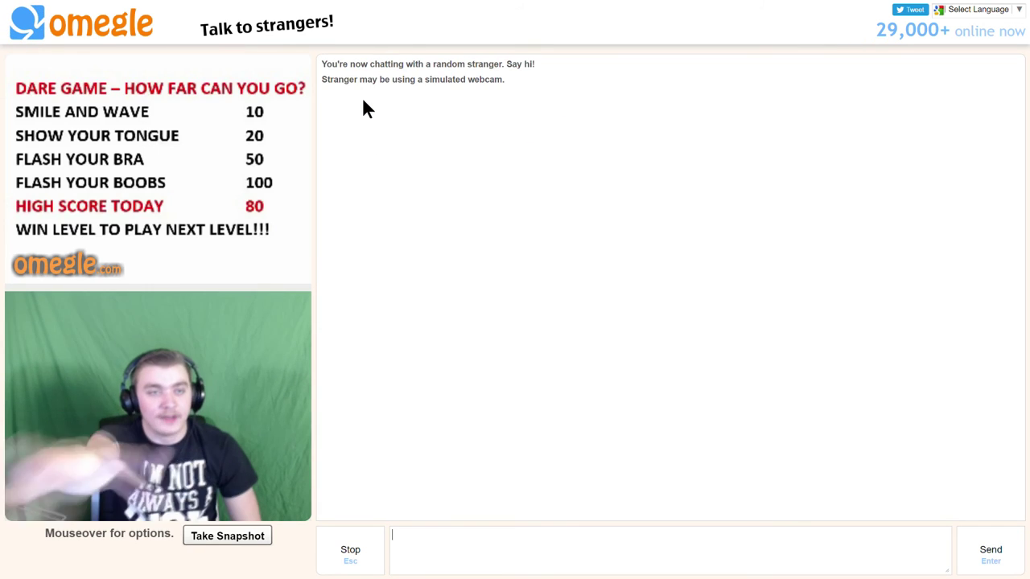
Skip the simulated-webcam stranger to connect with the boy beside the clothes rack.
click(366, 109)
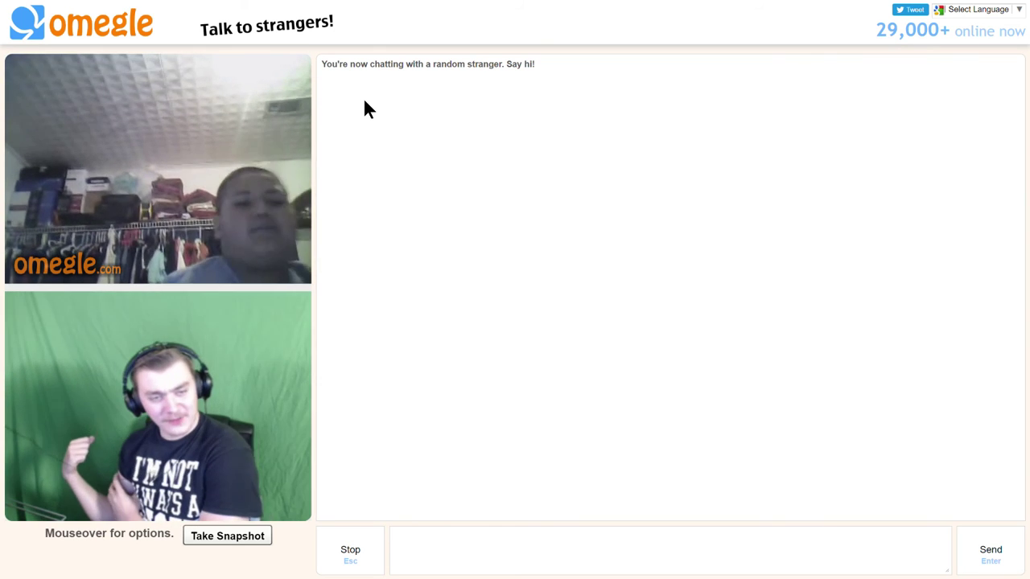
Connect to another stranger, then start and confirm ending the black-video chat with Esc.
click(364, 104)
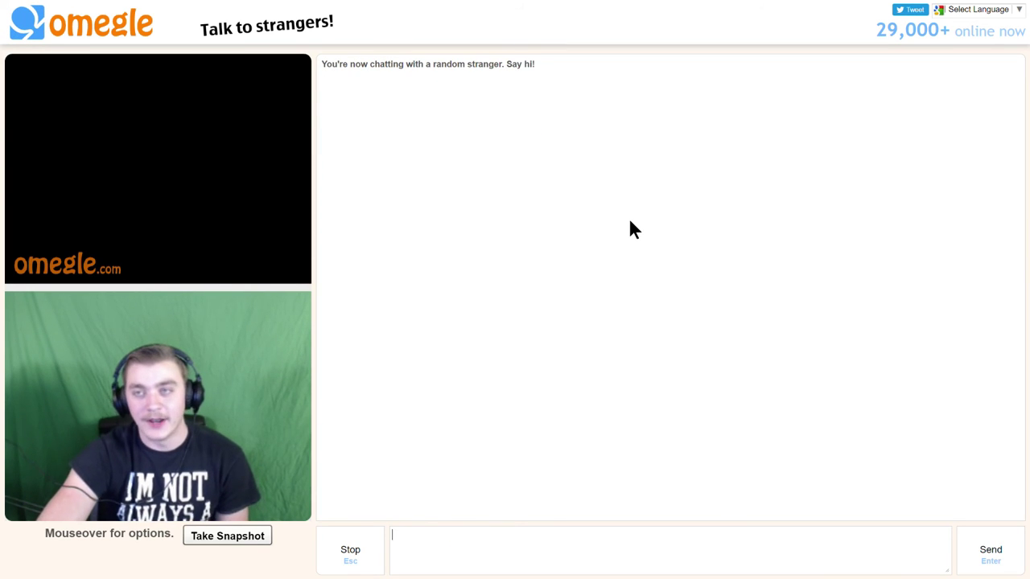
key(Escape)
key(Escape)
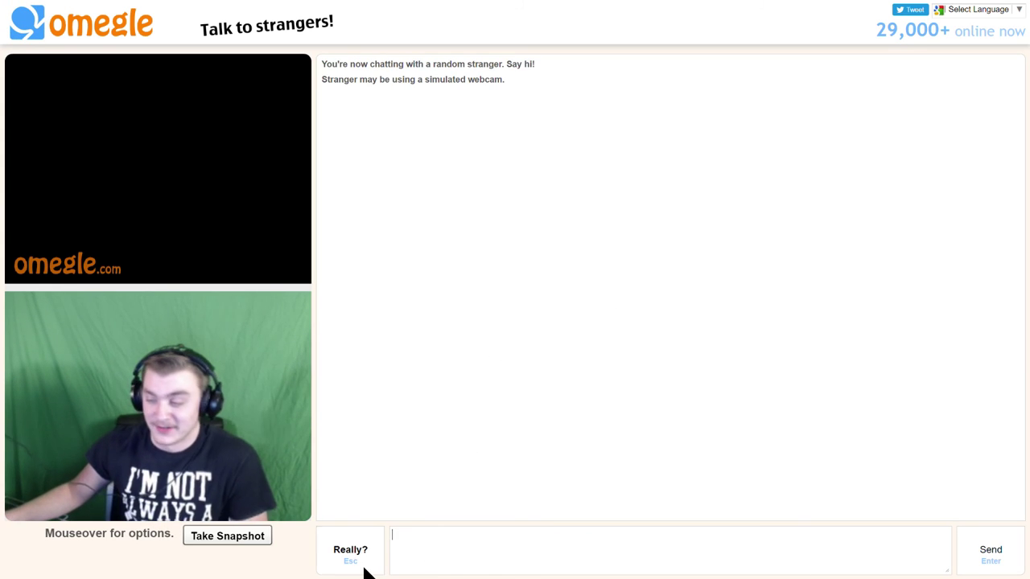
click(358, 555)
Start a new chat with the dark-shirted young man, then skip past him with Esc.
click(354, 548)
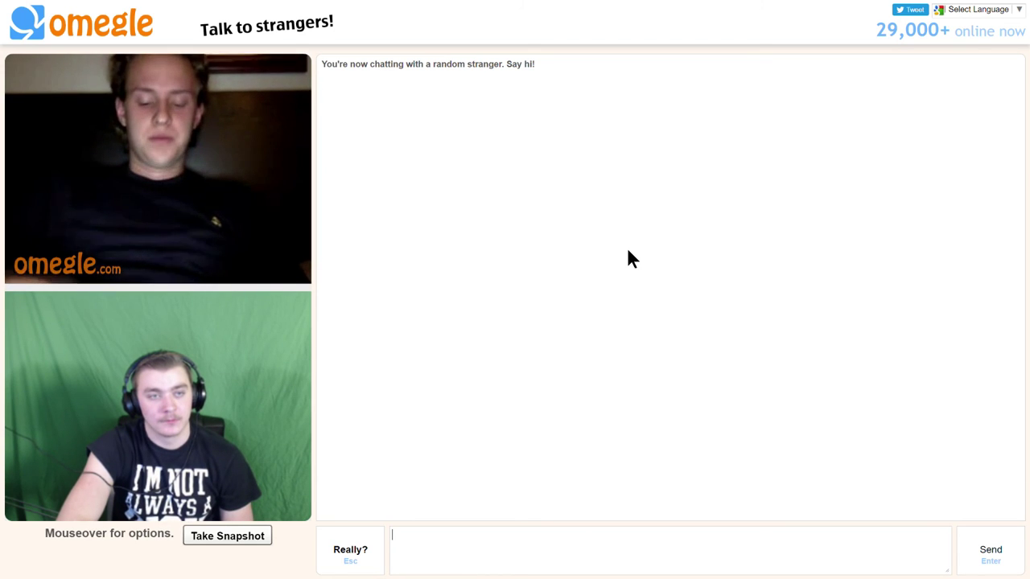
key(Escape)
key(Escape)
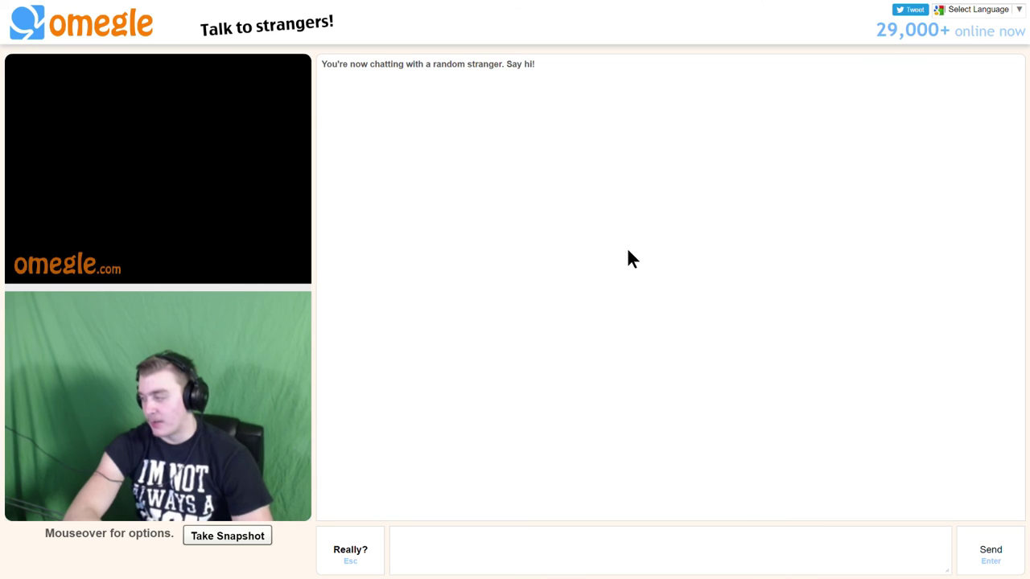
Skip the simulated-webcam stranger who typed 'hiya', then disconnect from the final match.
key(Escape)
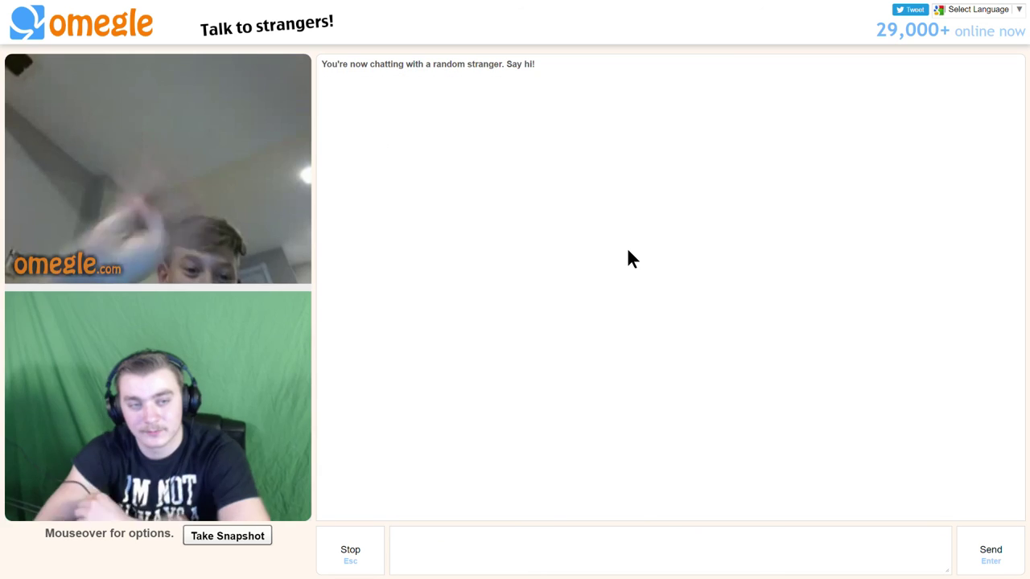
key(Escape)
key(Escape)
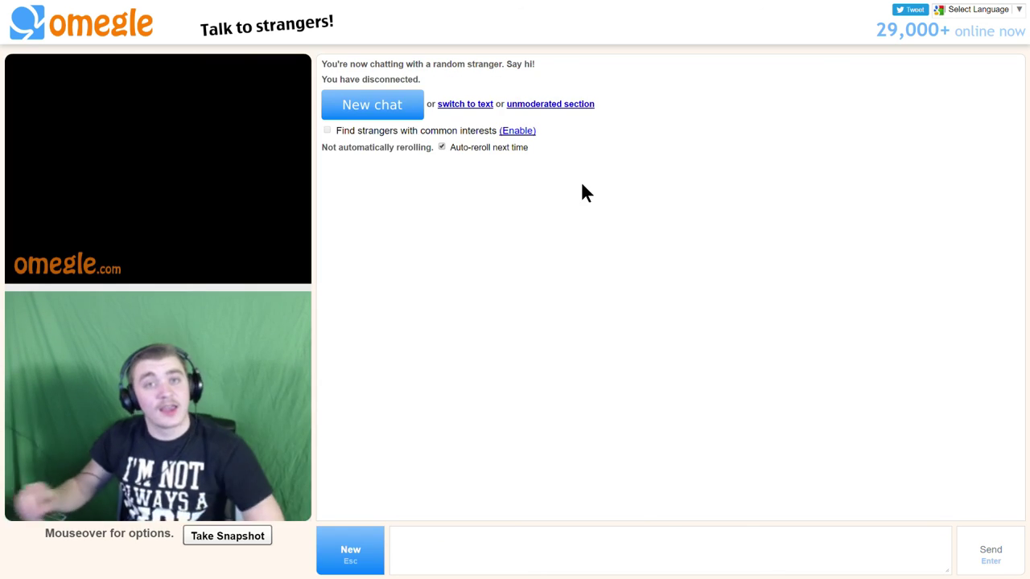